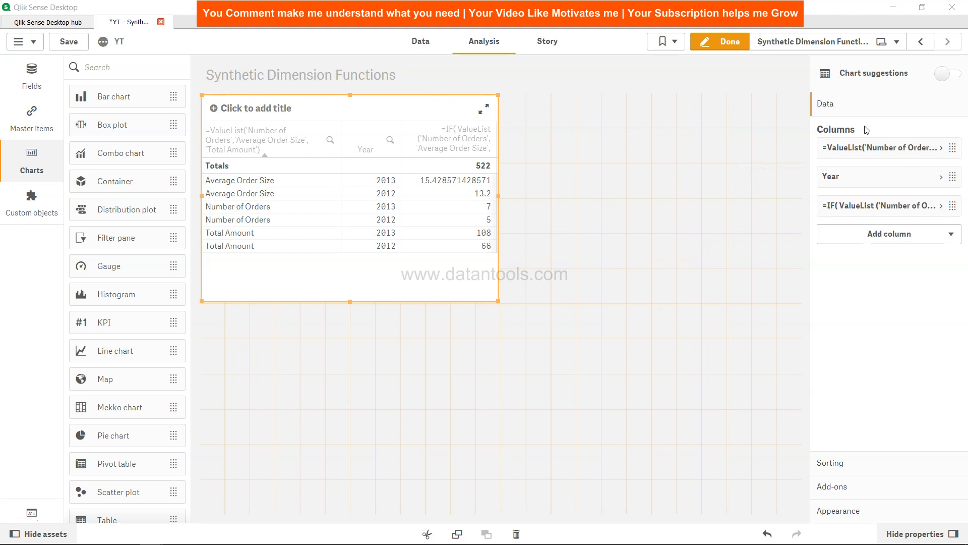
{"action": "left_click", "coordinate": [942, 147]}
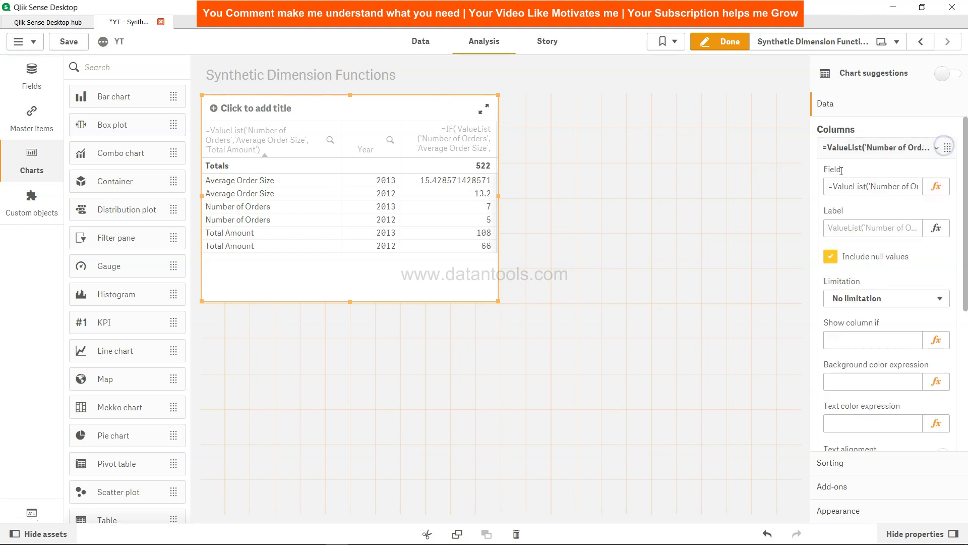
{"action": "left_click", "coordinate": [938, 187]}
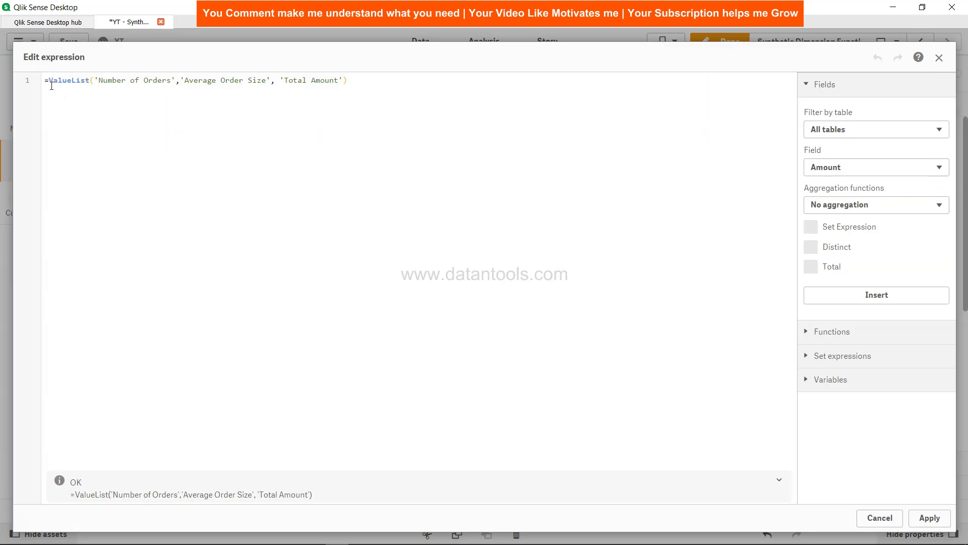
{"action": "left_click_drag", "start_coordinate": [48, 81], "coordinate": [346, 79]}
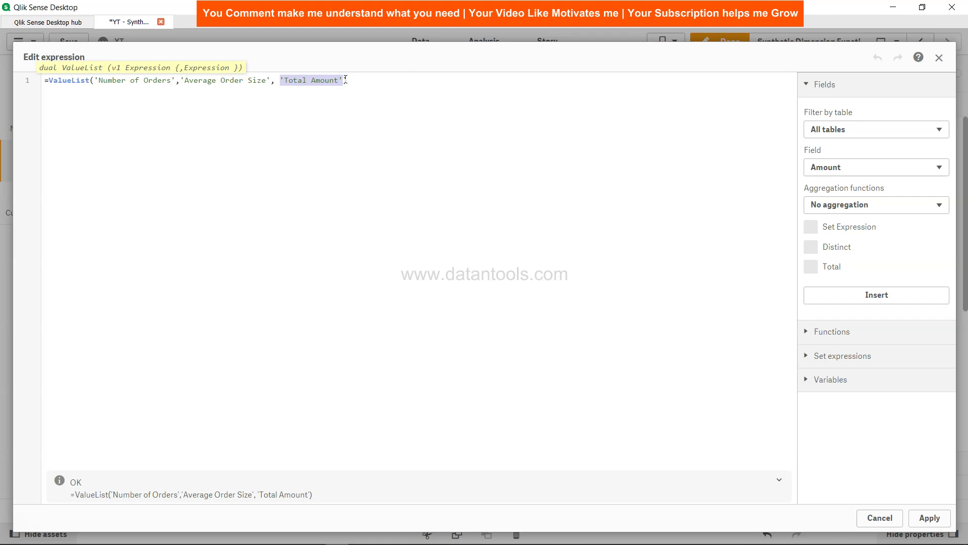
{"action": "left_click", "coordinate": [920, 518]}
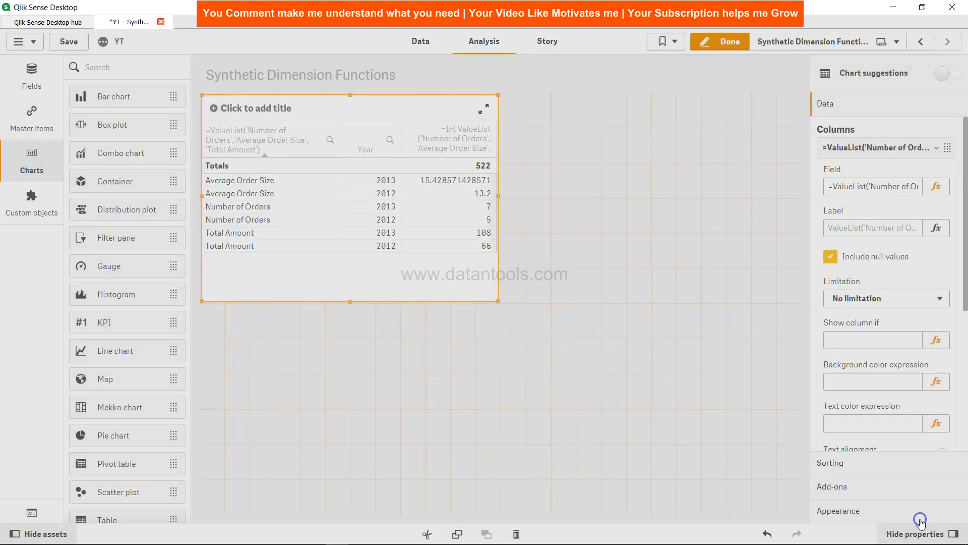
{"action": "left_click", "coordinate": [420, 41]}
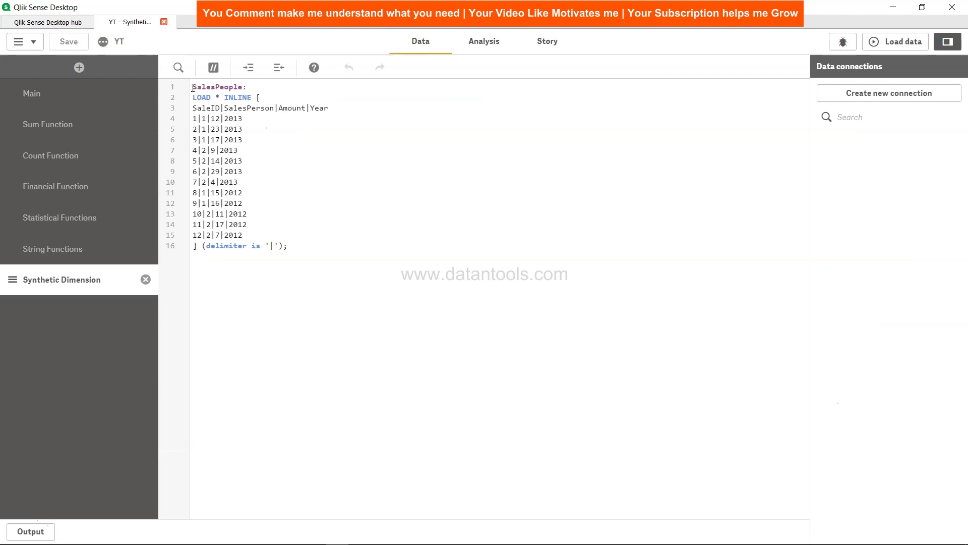
{"action": "left_click_drag", "start_coordinate": [193, 88], "coordinate": [313, 250]}
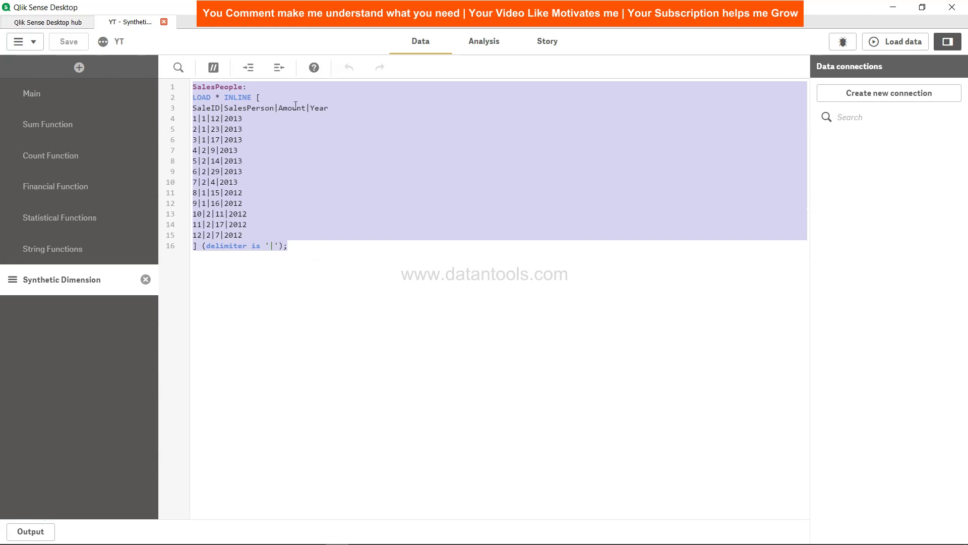
{"action": "left_click", "coordinate": [322, 112]}
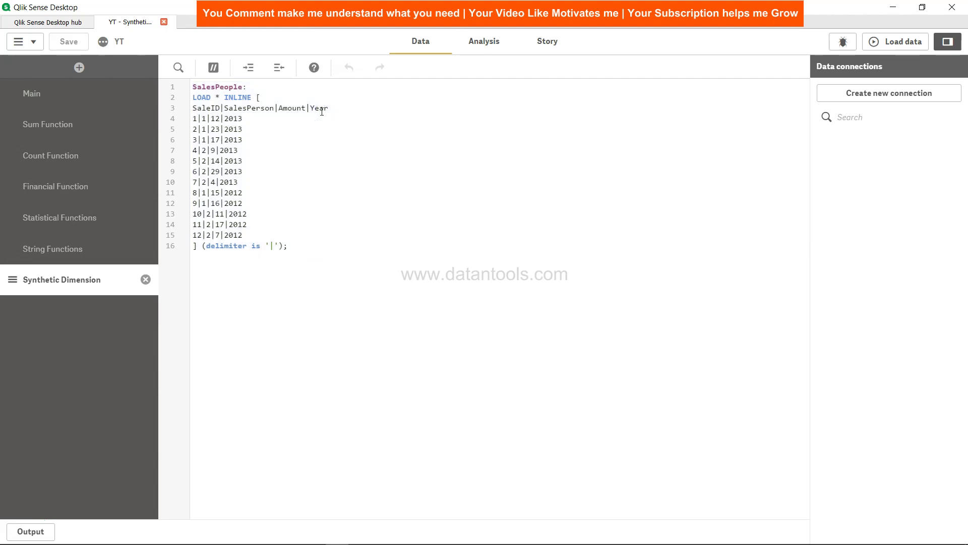
{"action": "left_click", "coordinate": [486, 41]}
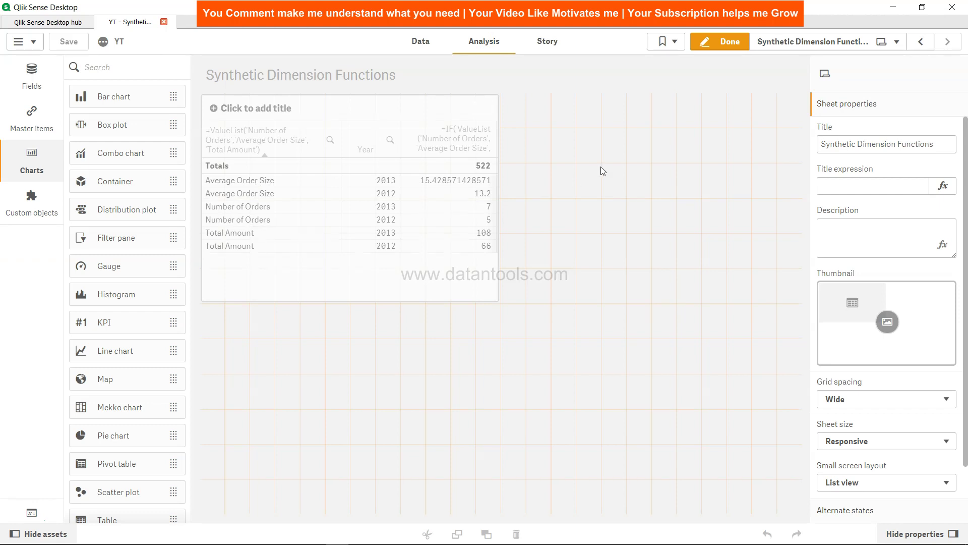
Select the straight table and inspect its ValueList dimension's field expression.
{"action": "left_click", "coordinate": [457, 261]}
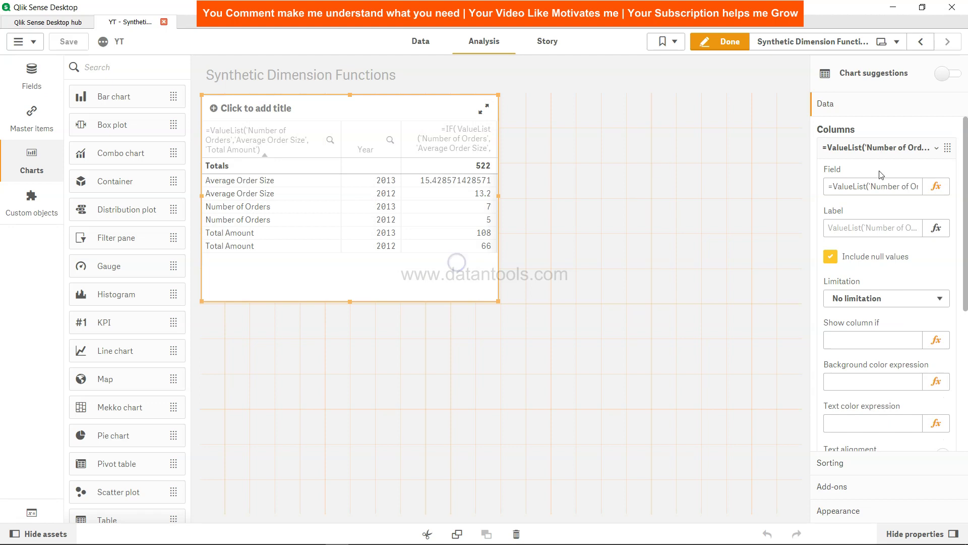
{"action": "left_click", "coordinate": [854, 187]}
{"action": "left_click_drag", "start_coordinate": [834, 188], "coordinate": [923, 188]}
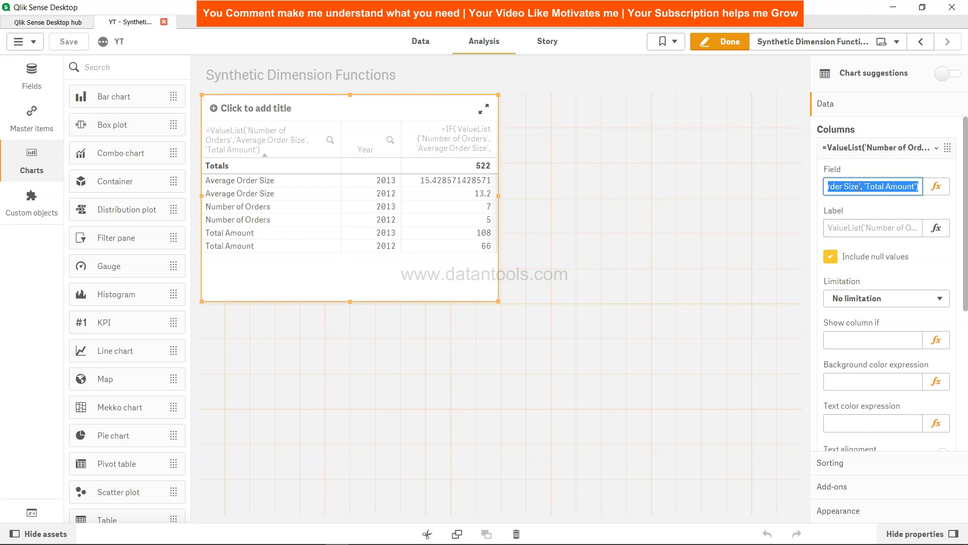
{"action": "key", "text": "Home"}
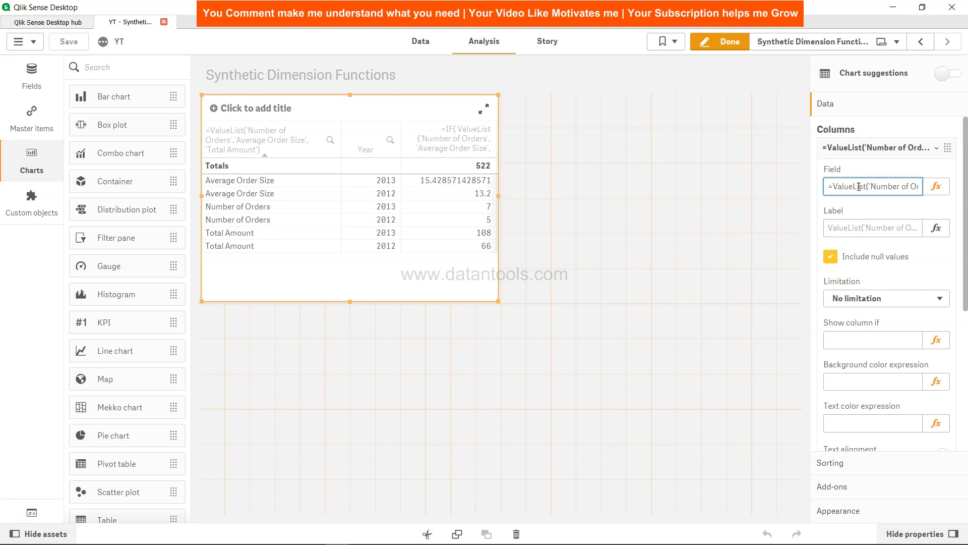
Review the full ValueList expression, apply it unchanged, and collapse the dimension's settings.
{"action": "left_click", "coordinate": [937, 186]}
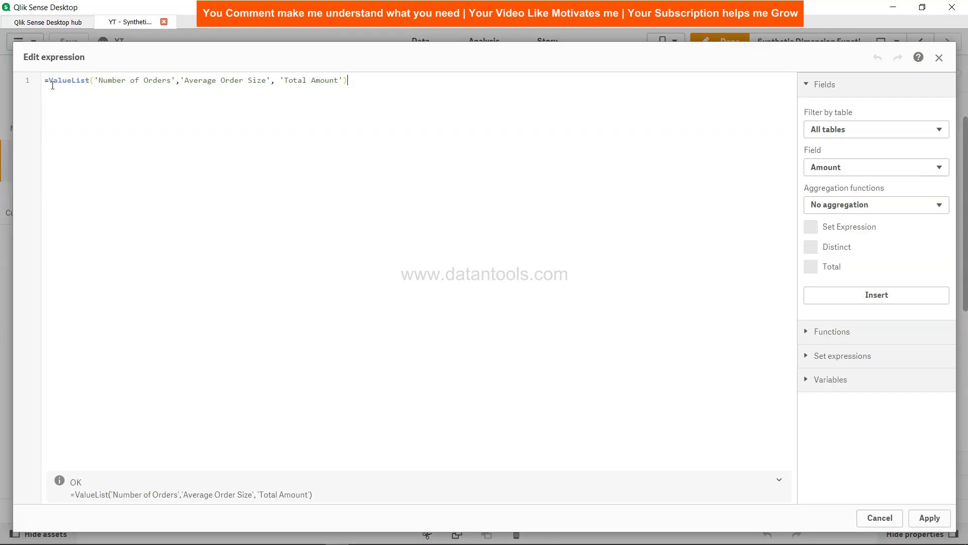
{"action": "left_click_drag", "start_coordinate": [47, 80], "coordinate": [346, 83]}
{"action": "left_click", "coordinate": [94, 83]}
{"action": "left_click", "coordinate": [276, 84]}
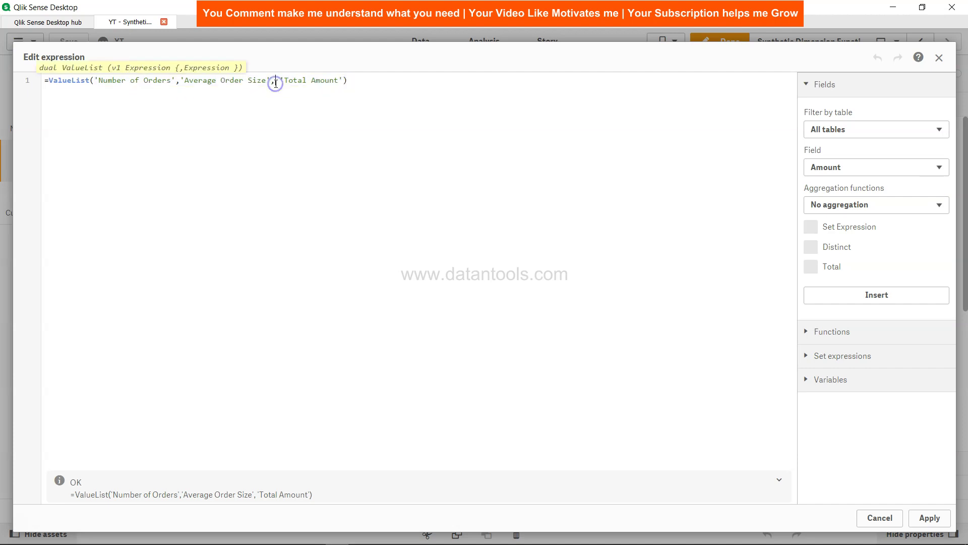
{"action": "left_click", "coordinate": [930, 518]}
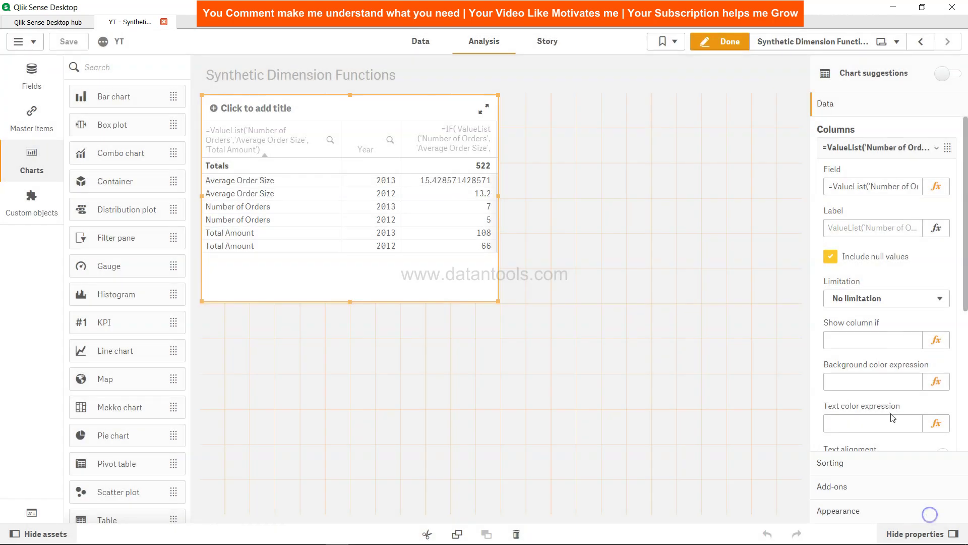
{"action": "left_click", "coordinate": [941, 148]}
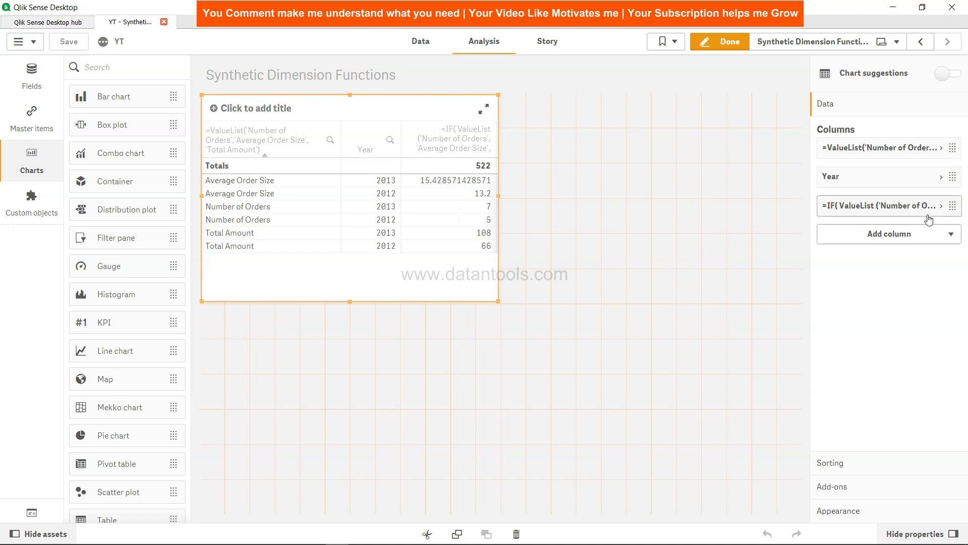
Expand the =IF( ValueList... measure and open its nested IF expression in the editor.
{"action": "left_click", "coordinate": [942, 202]}
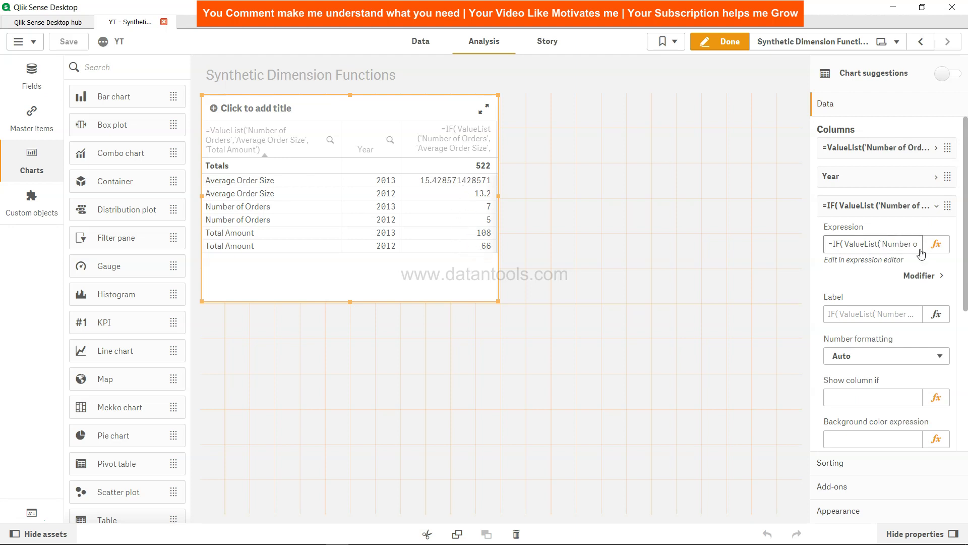
{"action": "left_click", "coordinate": [936, 244]}
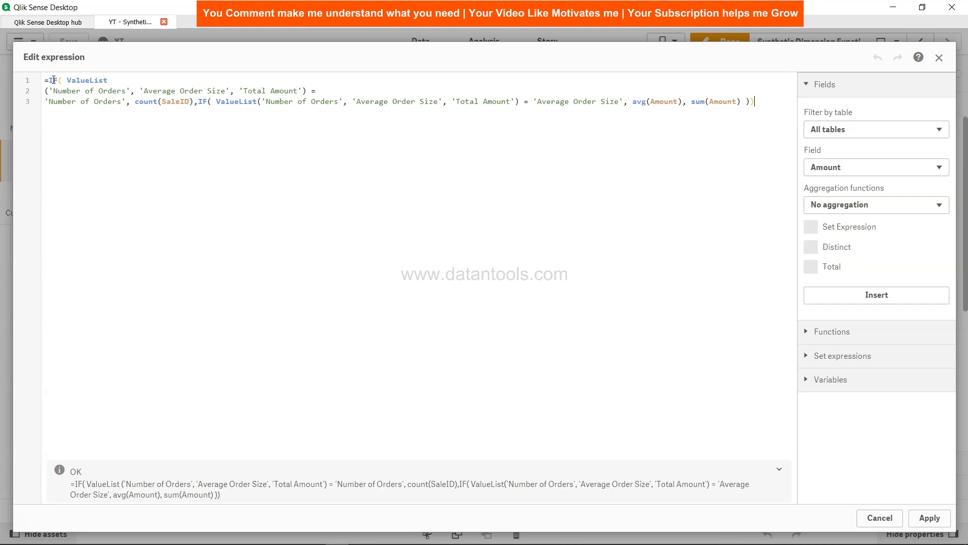
{"action": "double_click", "coordinate": [77, 80]}
{"action": "left_click", "coordinate": [46, 91]}
{"action": "left_click_drag", "start_coordinate": [72, 91], "coordinate": [303, 91]}
{"action": "left_click", "coordinate": [303, 90]}
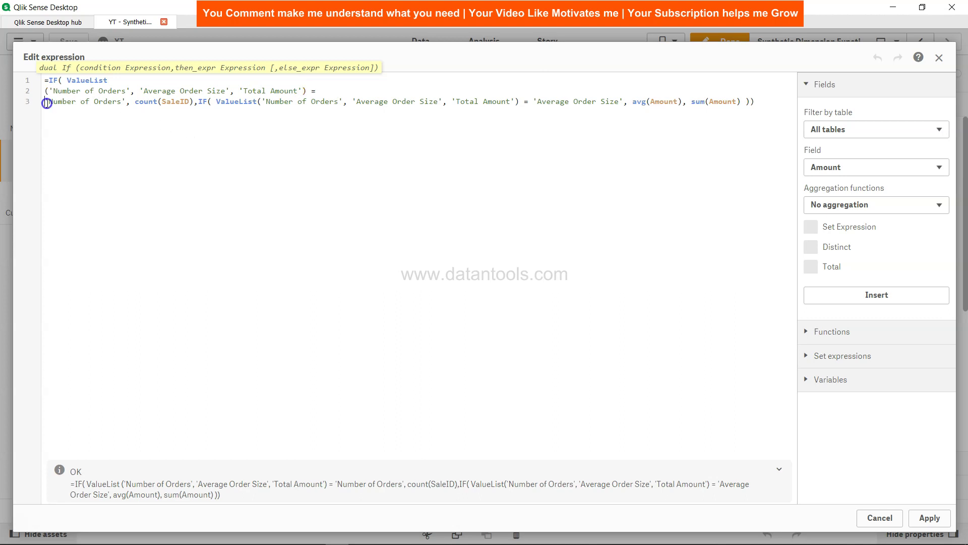
{"action": "left_click_drag", "start_coordinate": [44, 101], "coordinate": [195, 101]}
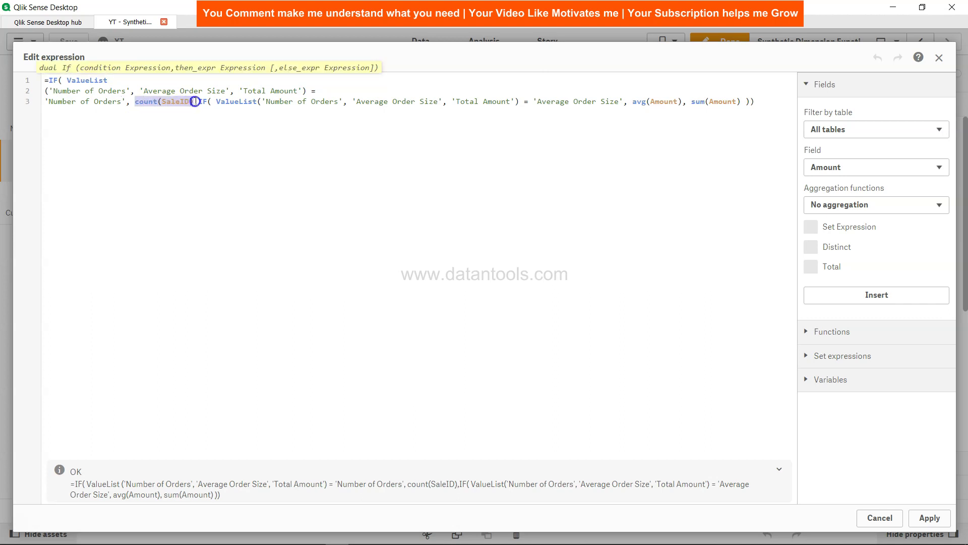
{"action": "left_click", "coordinate": [182, 102]}
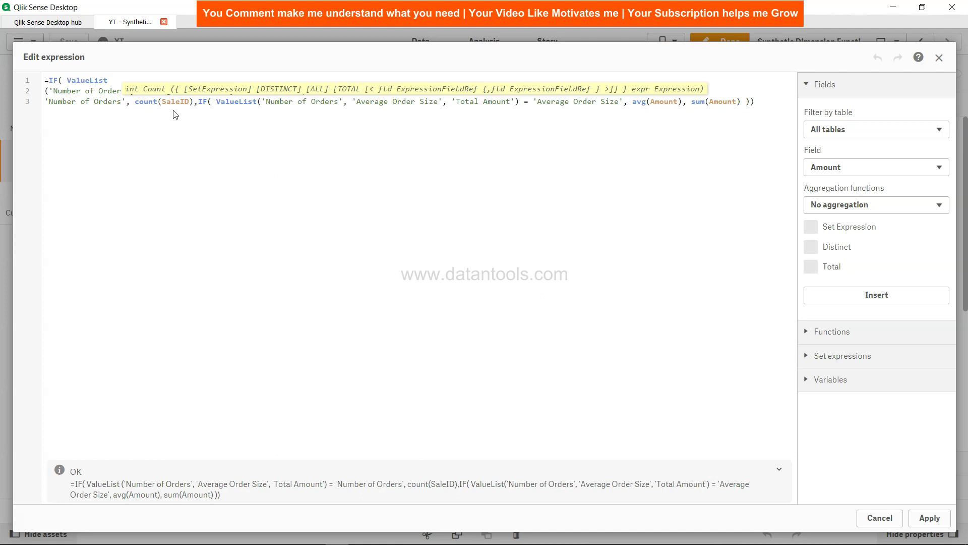
{"action": "left_click_drag", "start_coordinate": [234, 102], "coordinate": [412, 107]}
{"action": "left_click", "coordinate": [412, 105]}
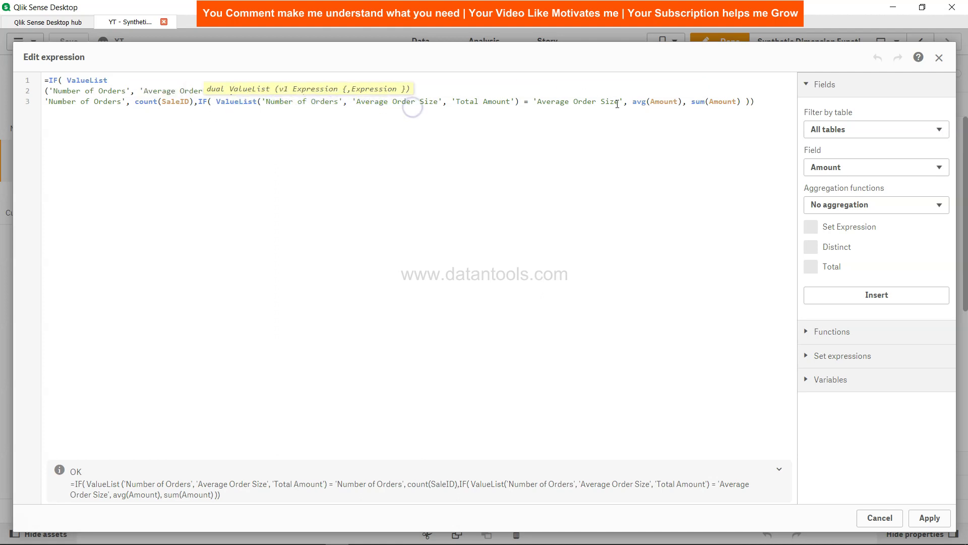
{"action": "left_click_drag", "start_coordinate": [570, 99], "coordinate": [738, 100]}
{"action": "left_click", "coordinate": [738, 101]}
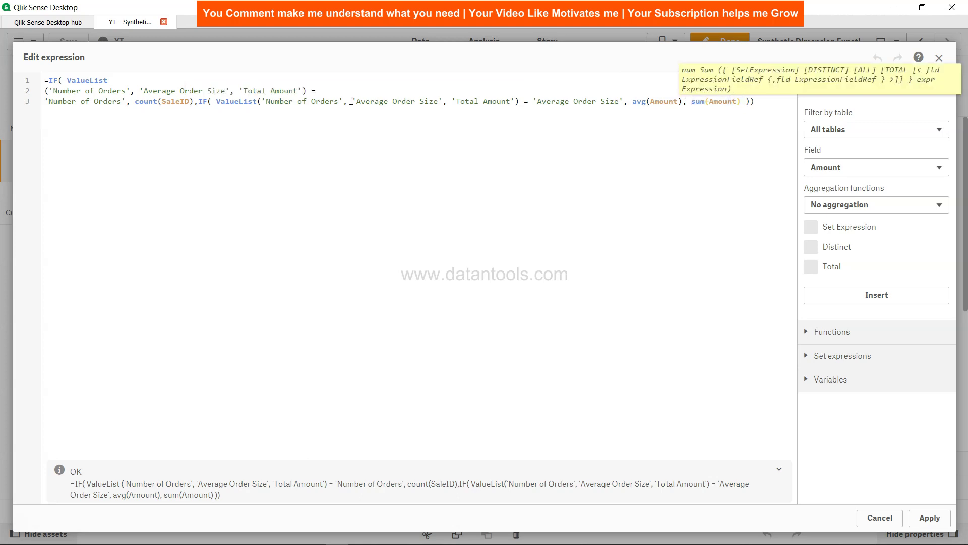
{"action": "left_click_drag", "start_coordinate": [250, 91], "coordinate": [299, 91]}
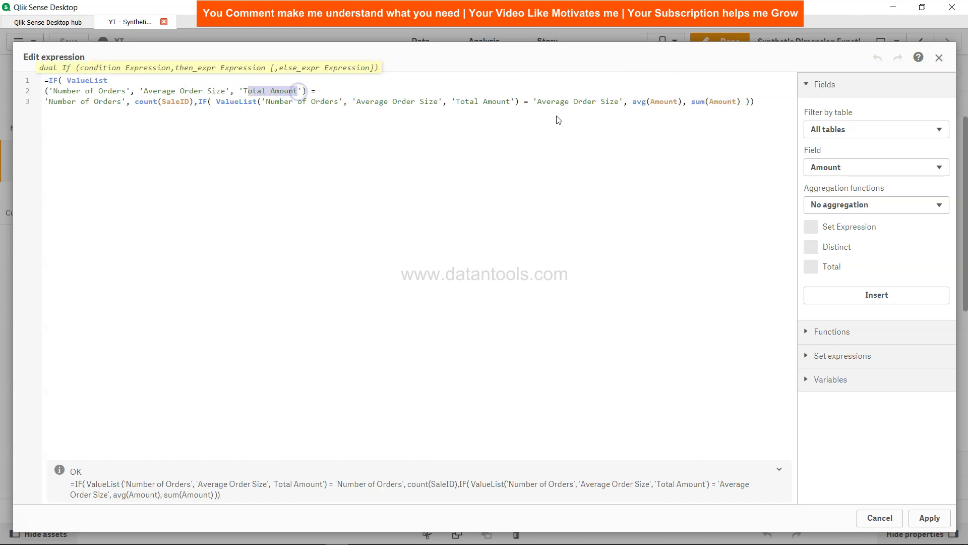
{"action": "left_click_drag", "start_coordinate": [695, 106], "coordinate": [751, 100]}
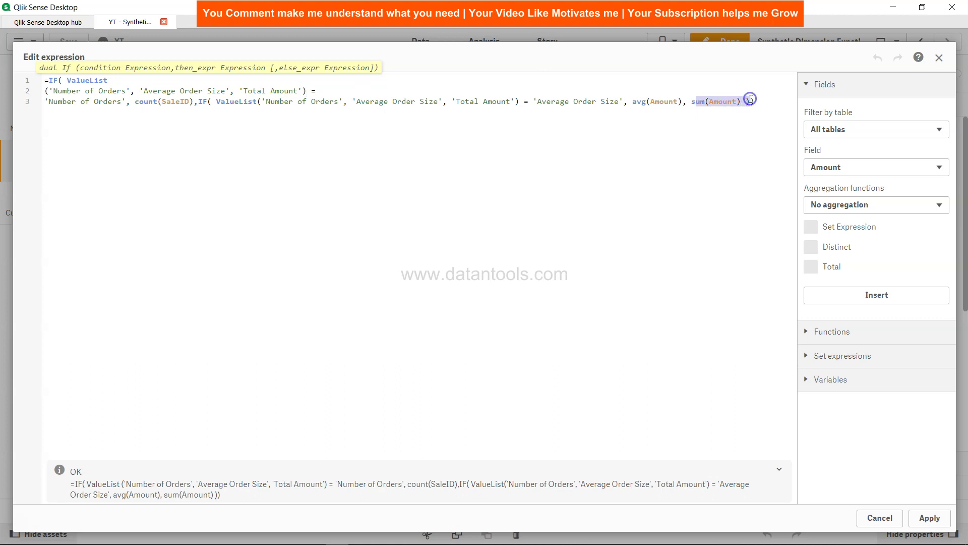
{"action": "left_click", "coordinate": [750, 100]}
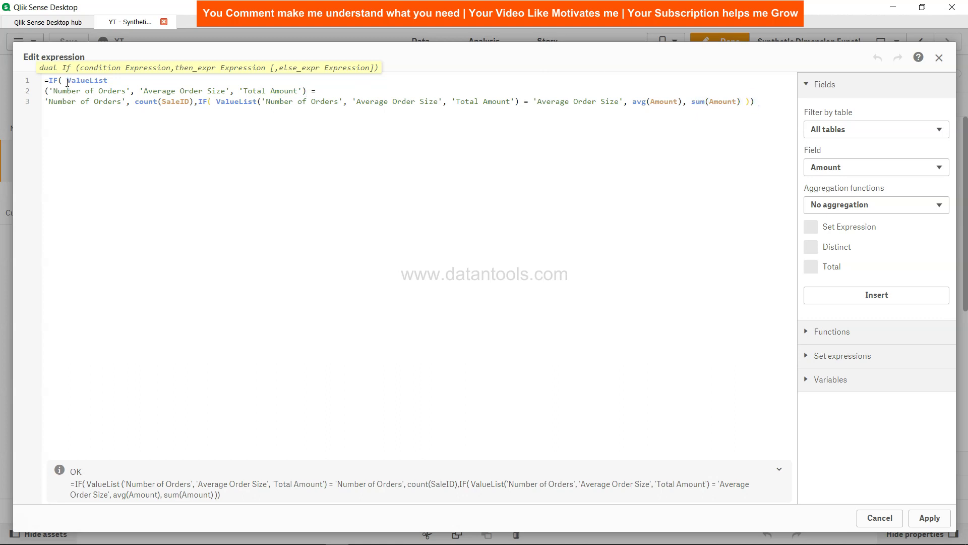
{"action": "left_click_drag", "start_coordinate": [67, 80], "coordinate": [316, 92]}
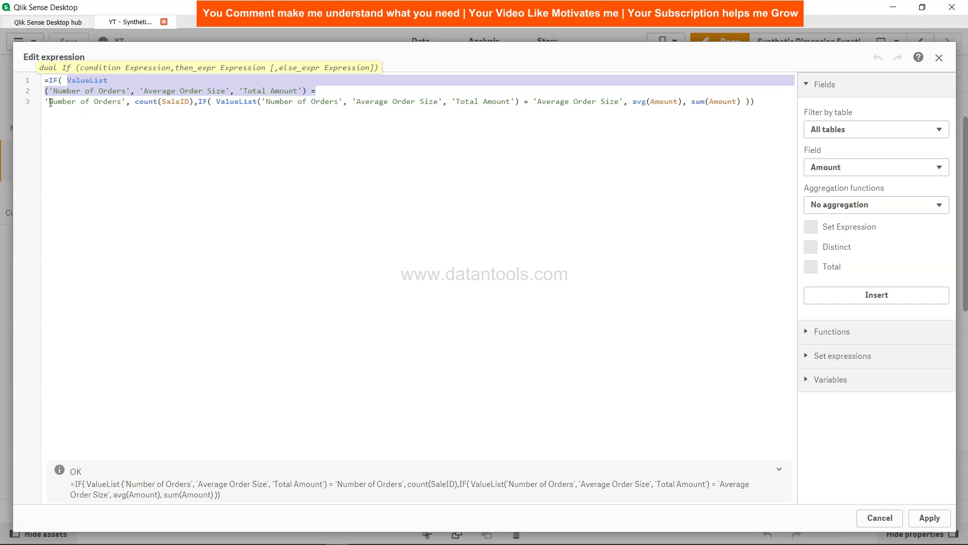
{"action": "left_click_drag", "start_coordinate": [50, 103], "coordinate": [422, 102]}
{"action": "left_click", "coordinate": [629, 102]}
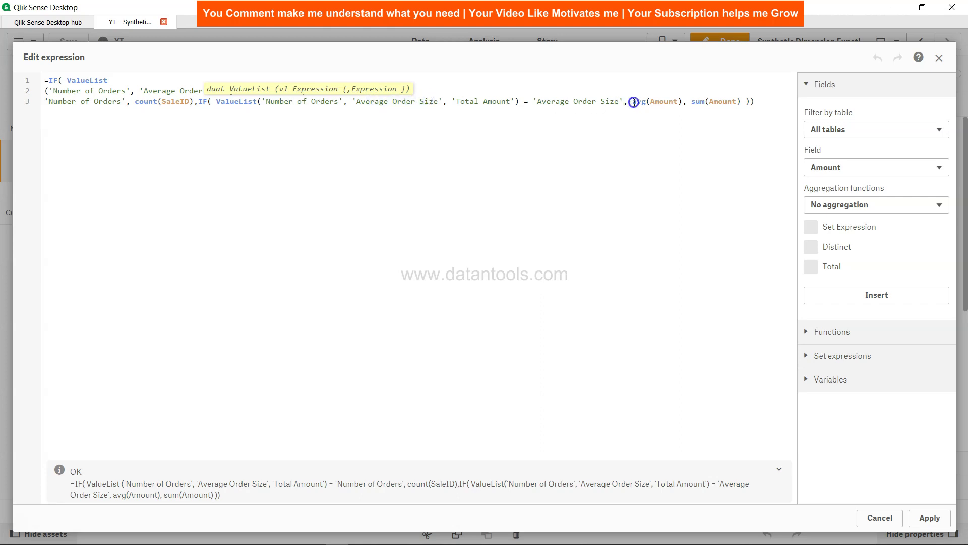
{"action": "left_click_drag", "start_coordinate": [634, 102], "coordinate": [742, 102]}
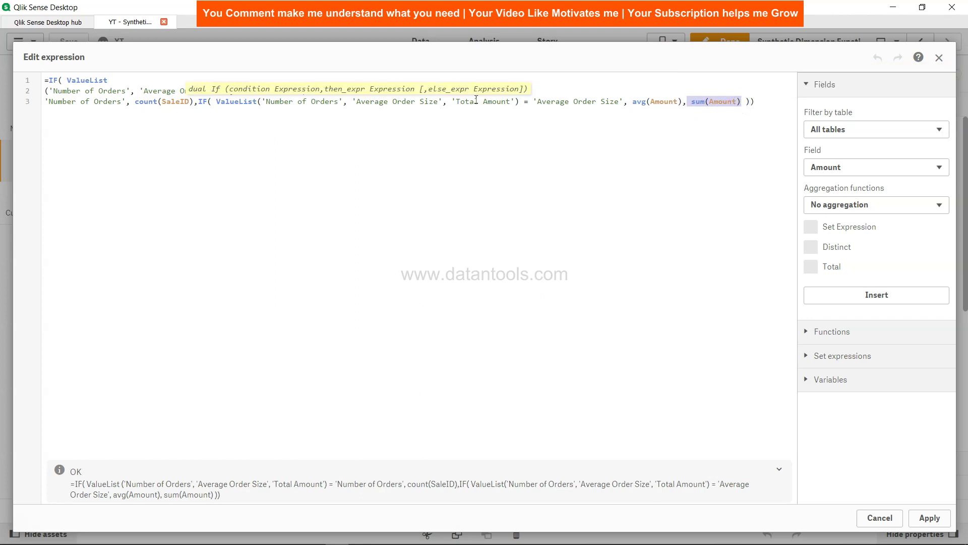
Apply the nested IF measure so the table shows Average Order Size 13.2 for 2012.
{"action": "left_click", "coordinate": [930, 517]}
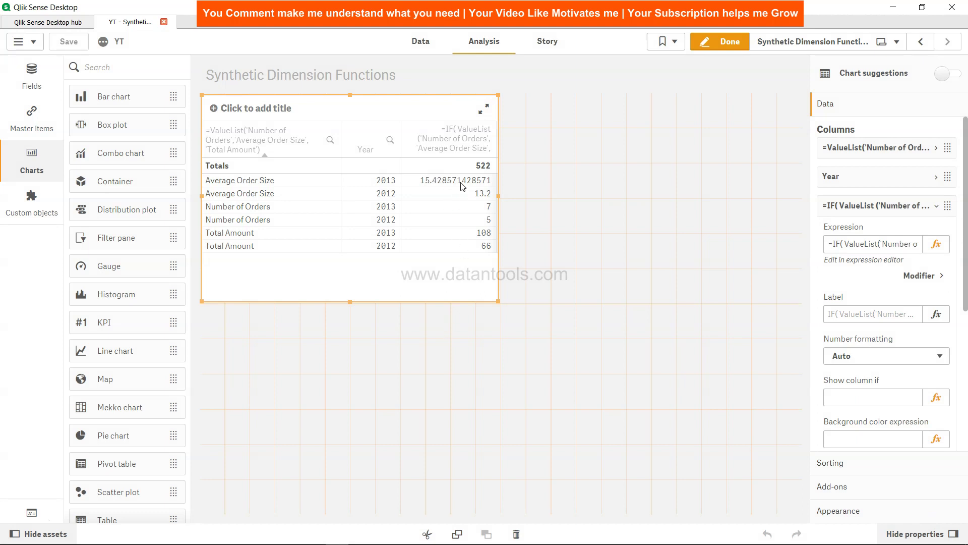